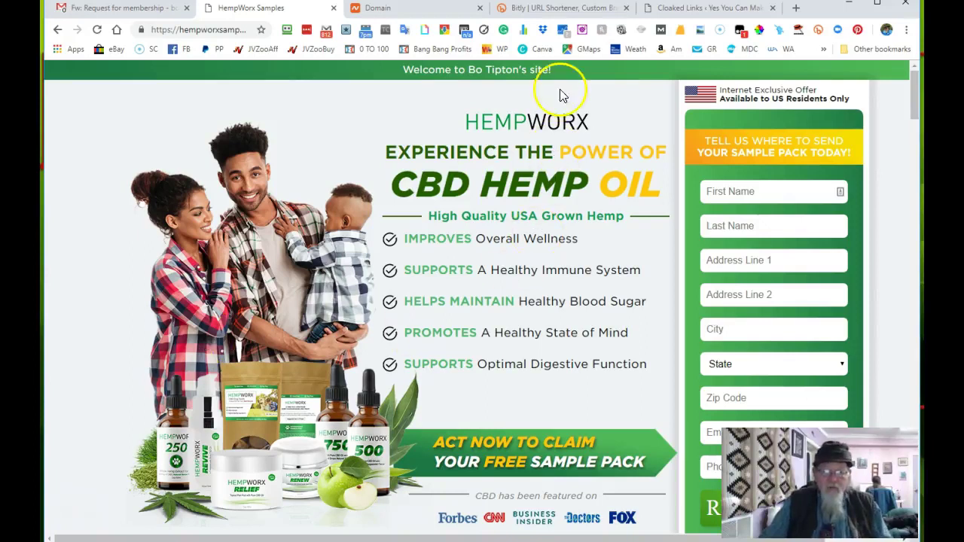
# Select the full HempWorx Samples page URL in Chrome's address bar.
pyautogui.click(223, 30)
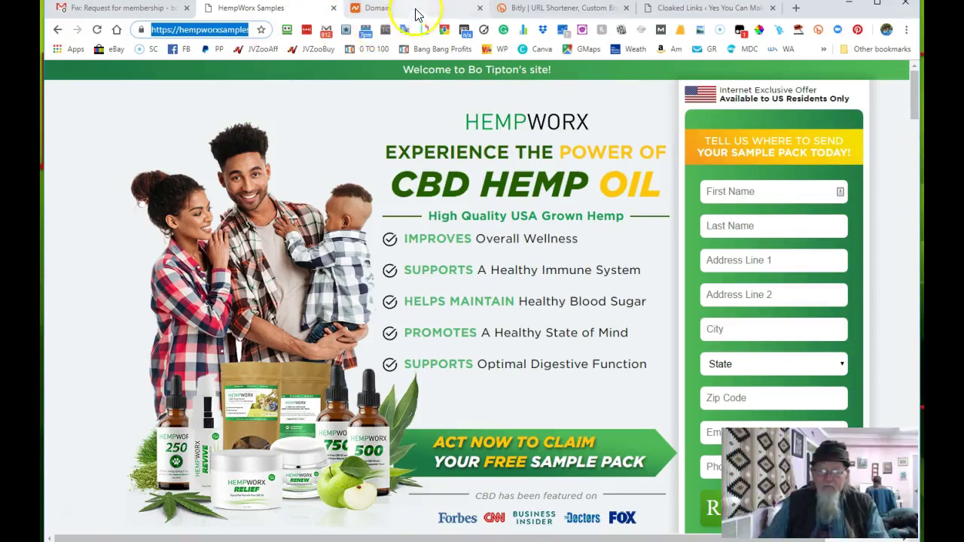
# Show the Namecheap freesamplescbd.com domain details down to the Redirect Domain section.
pyautogui.click(413, 9)
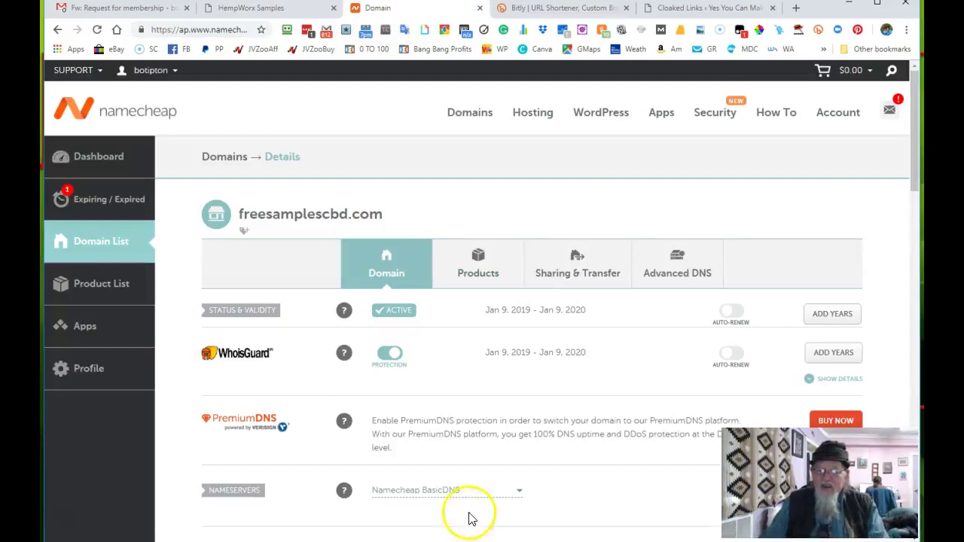
pyautogui.scroll(-2, 482, 346)
pyautogui.scroll(-2, 486, 350)
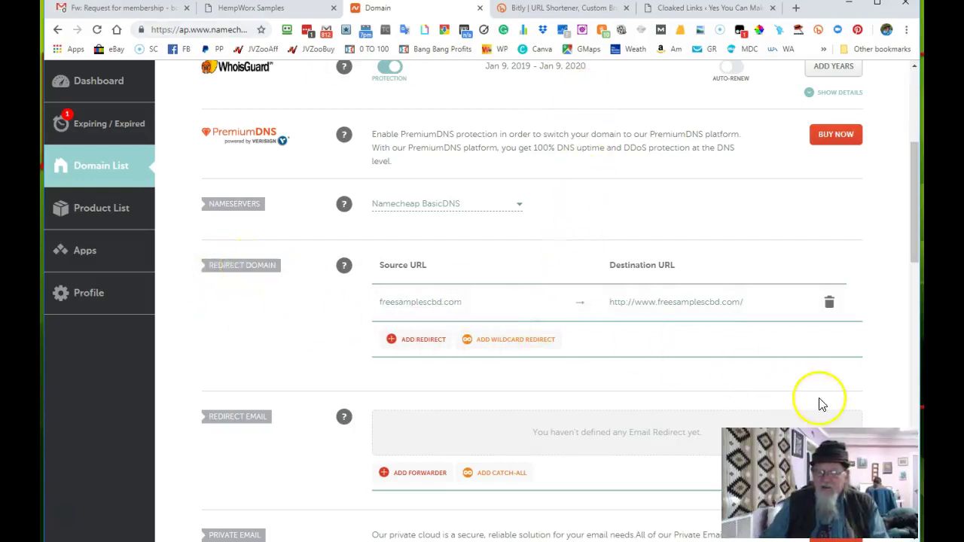
# Save a wildcard redirect from freesamplescbd.com to the pasted HempWorx sample URL.
pyautogui.click(523, 342)
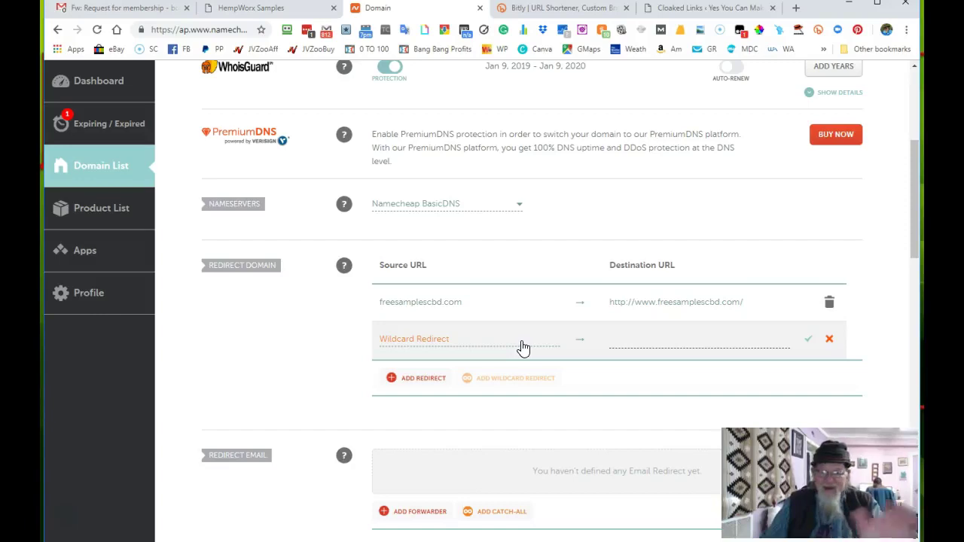
pyautogui.click(395, 311)
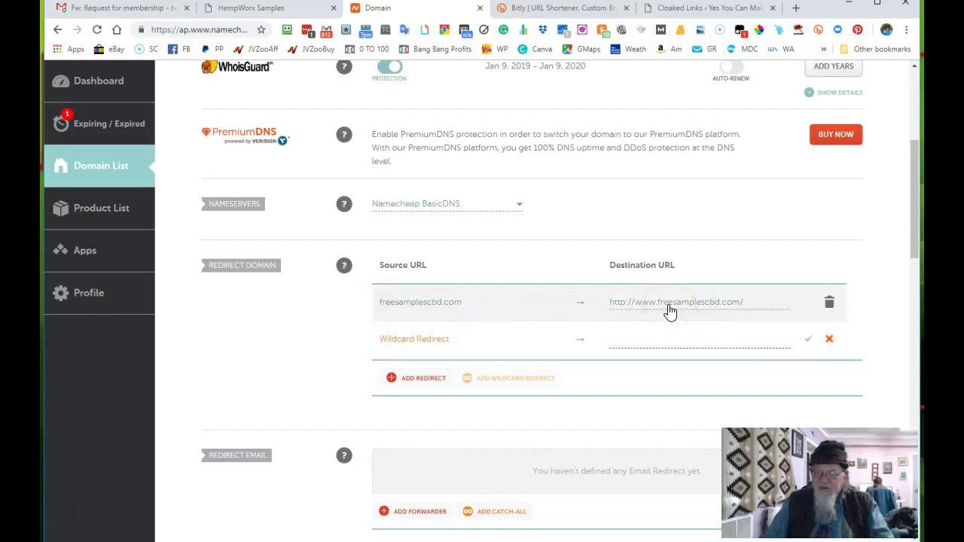
pyautogui.click(667, 334)
pyautogui.click(666, 340)
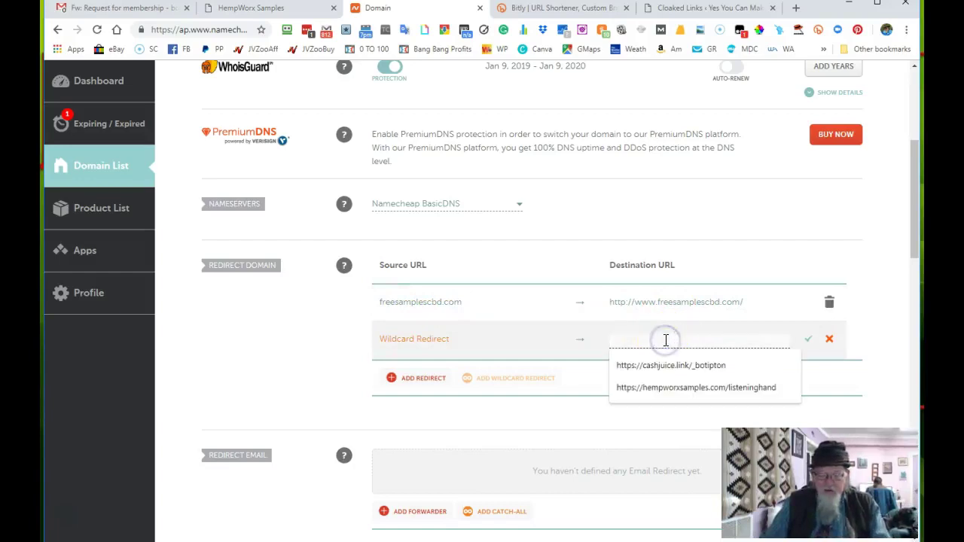
pyautogui.write('https://hempworxsamples.com/botipton')
pyautogui.click(613, 339)
pyautogui.click(712, 340)
pyautogui.click(774, 341)
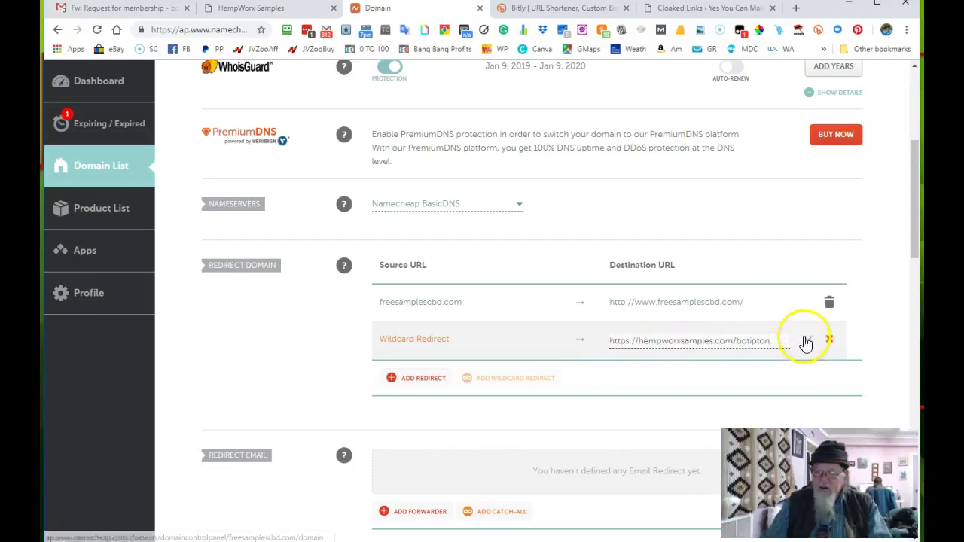
pyautogui.click(808, 339)
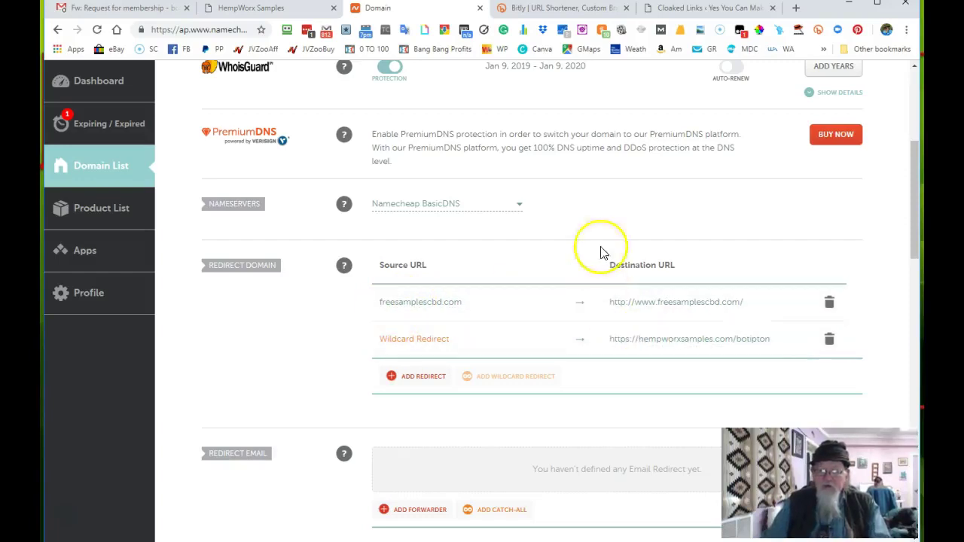
# Shorten the HempWorx sample URL in Bitly to bit.ly/2M1vCmr and copy it.
pyautogui.click(555, 8)
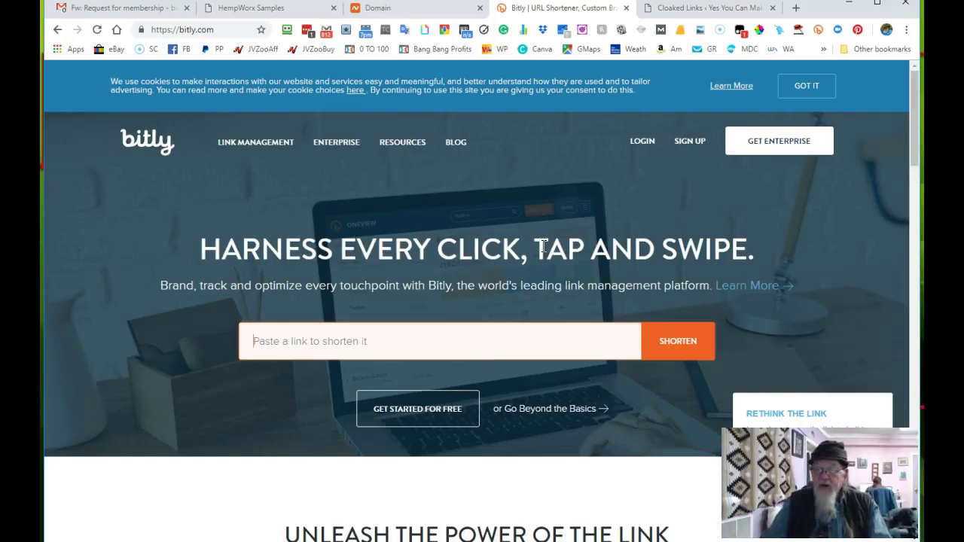
pyautogui.click(403, 350)
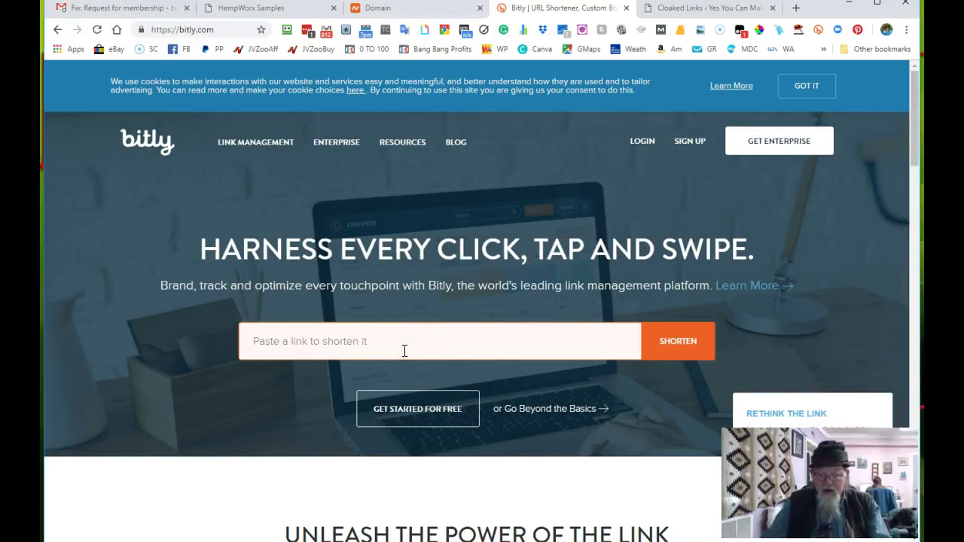
pyautogui.write('https://hempworxsamples.com/botipton')
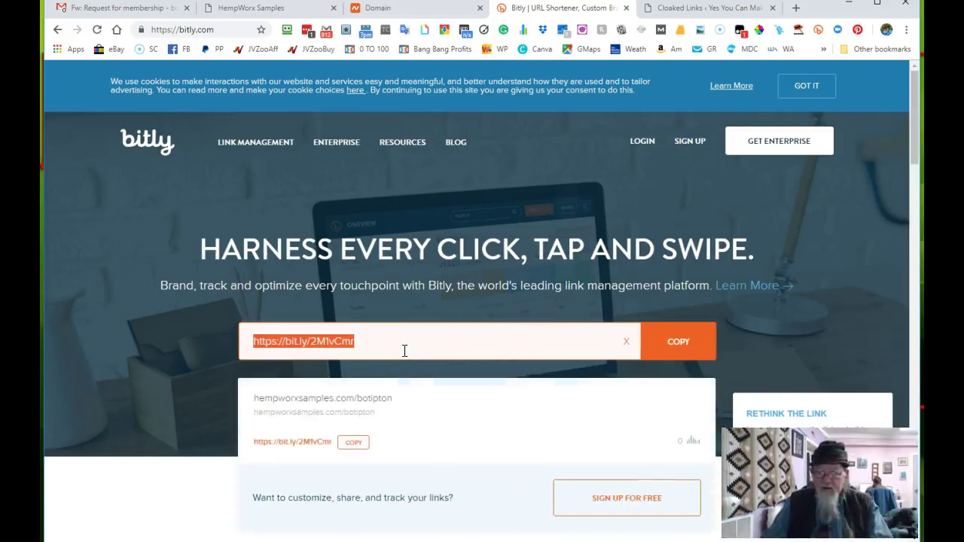
pyautogui.moveTo(384, 344); pyautogui.dragTo(371, 332)
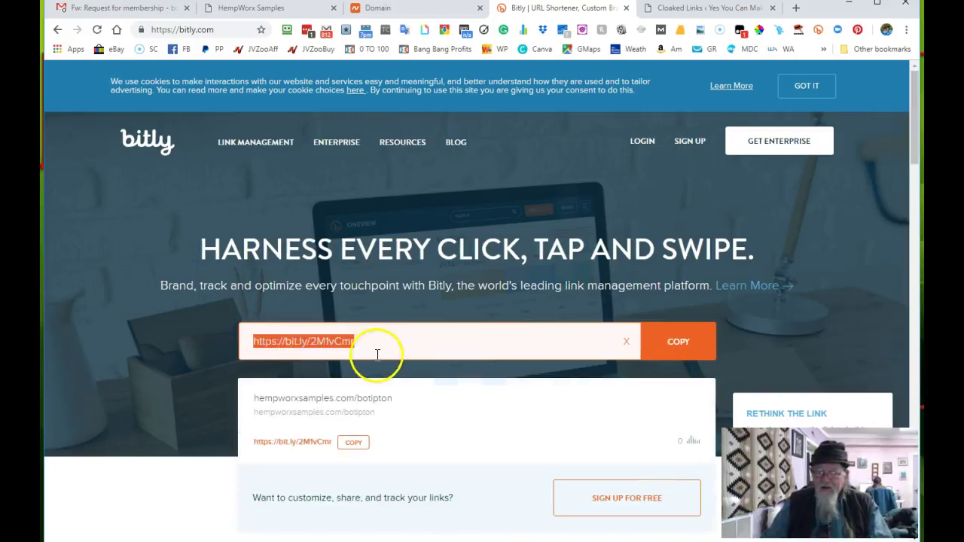
pyautogui.click(667, 343)
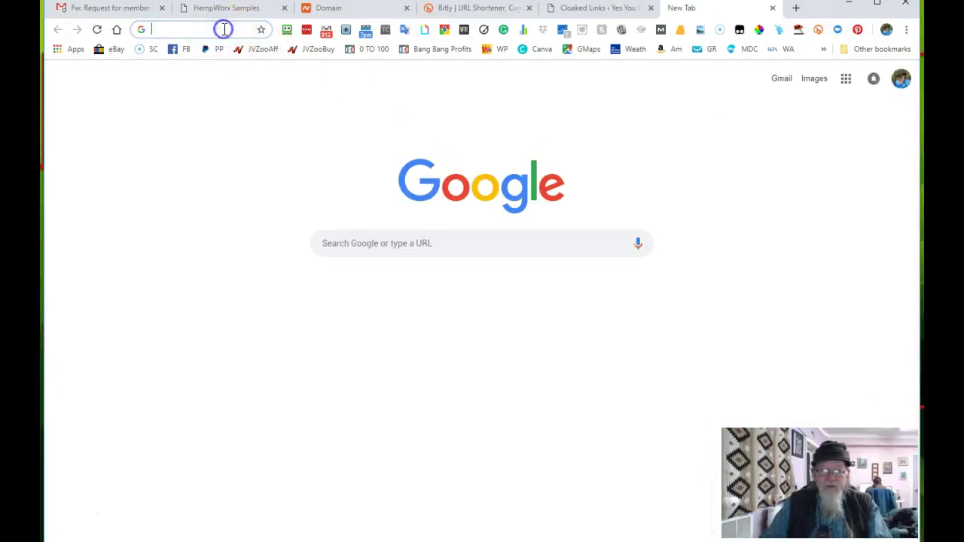
# Load bit.ly/2M1vCmr in a new tab to confirm it reaches the HempWorx sample page.
pyautogui.hotkey('ctrl', 'v')
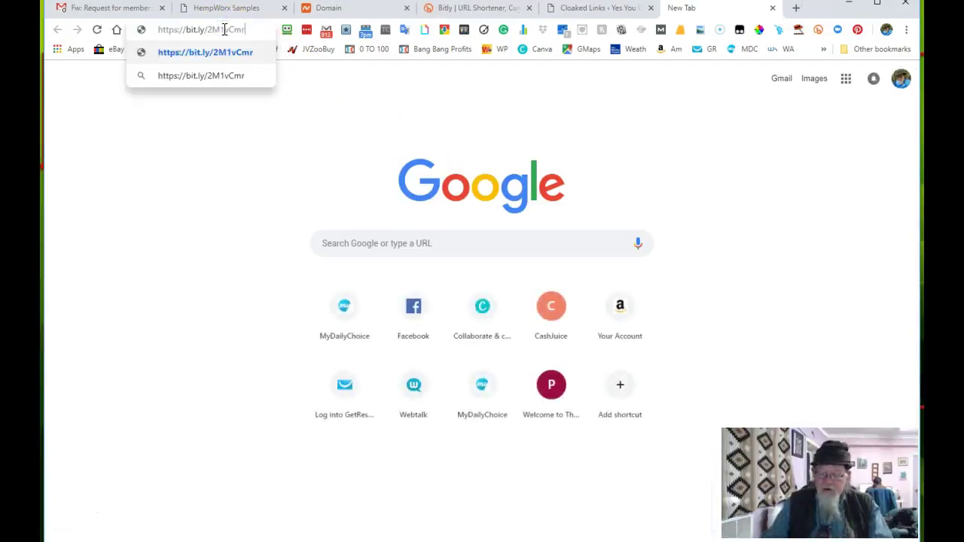
pyautogui.press('Return')
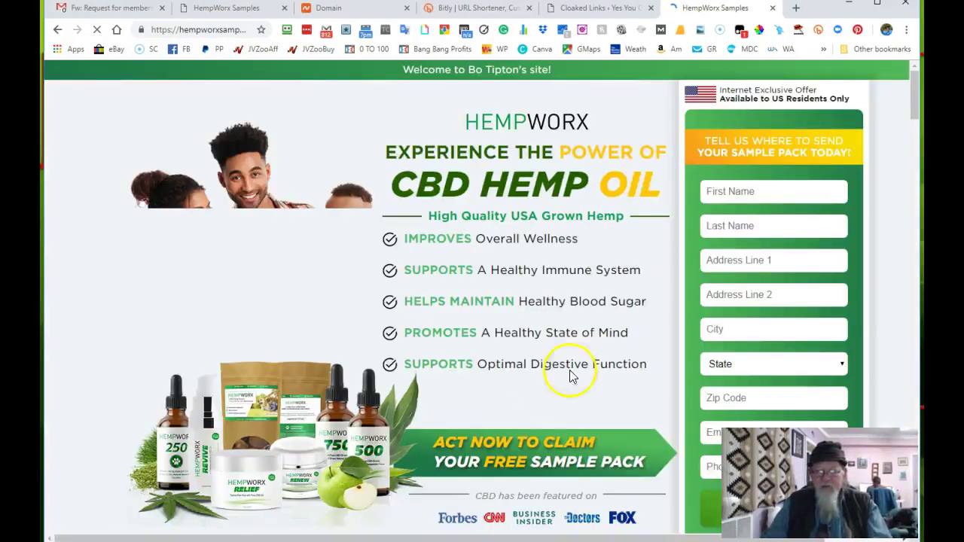
pyautogui.click(479, 9)
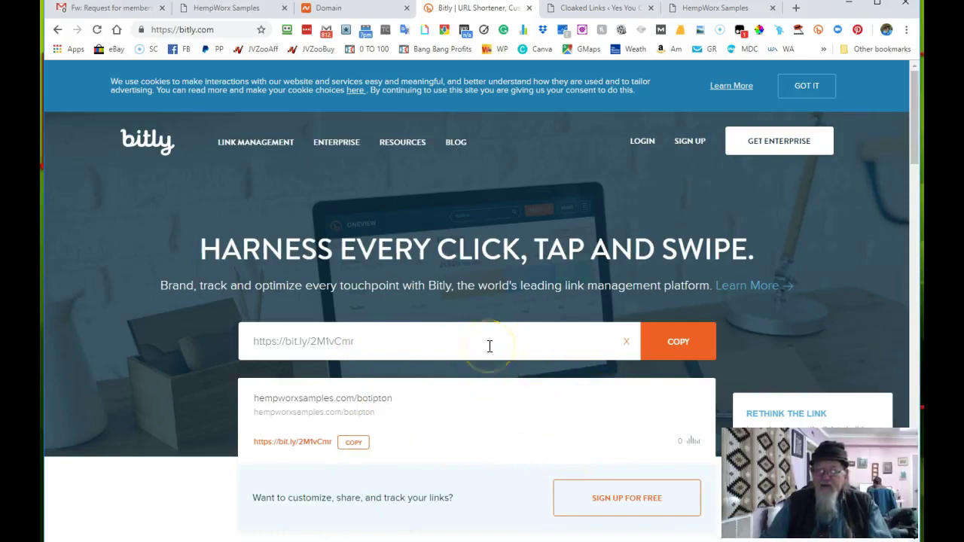
# Go from the WordPress Cloaked Links list to Plugins > Add New.
pyautogui.click(606, 9)
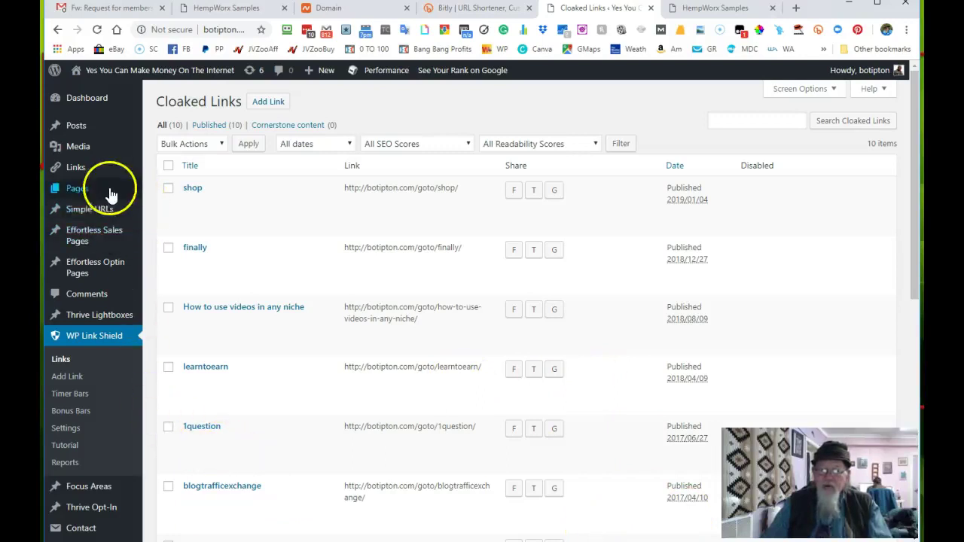
pyautogui.scroll(-2, 108, 193)
pyautogui.scroll(-2, 106, 193)
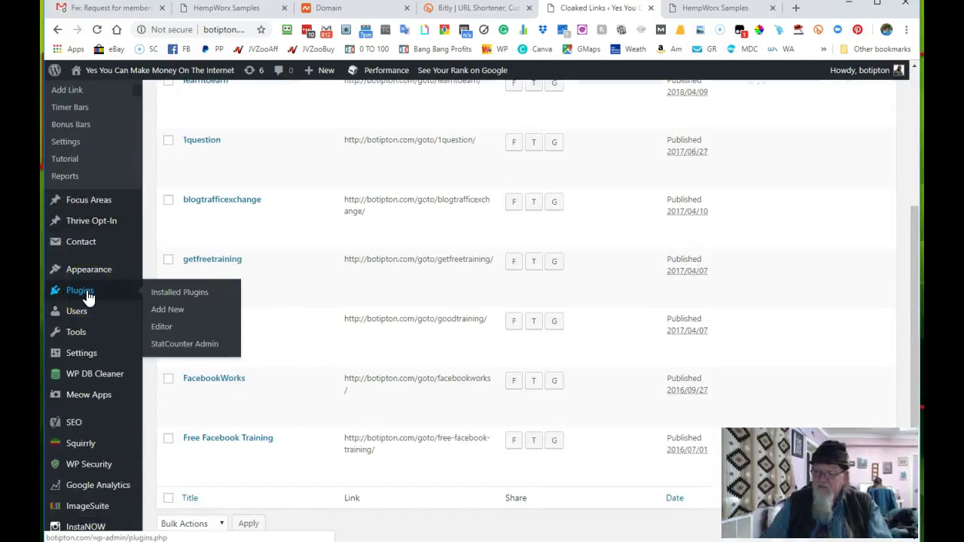
pyautogui.click(165, 314)
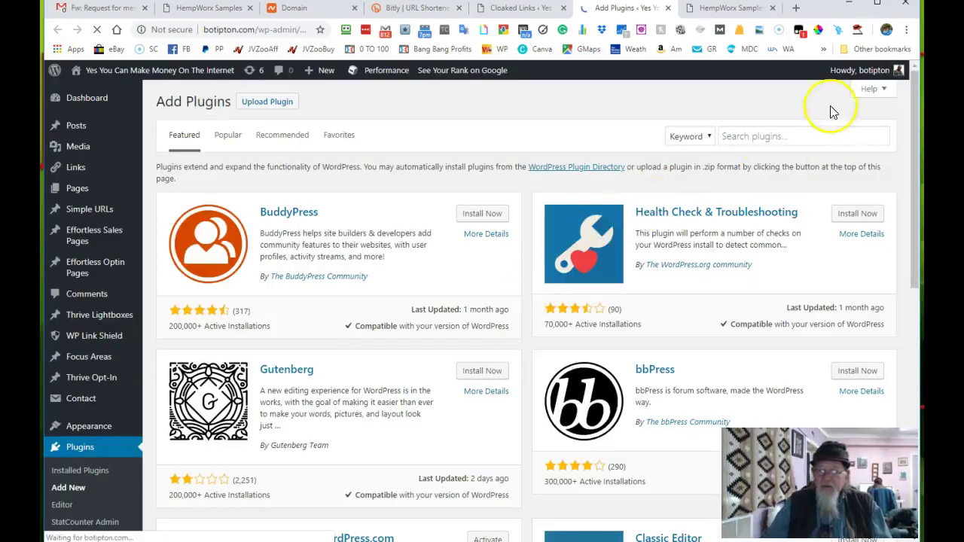
# Search the plugin directory for 'links' and view the ThirstyAffiliates plugin details.
pyautogui.click(749, 139)
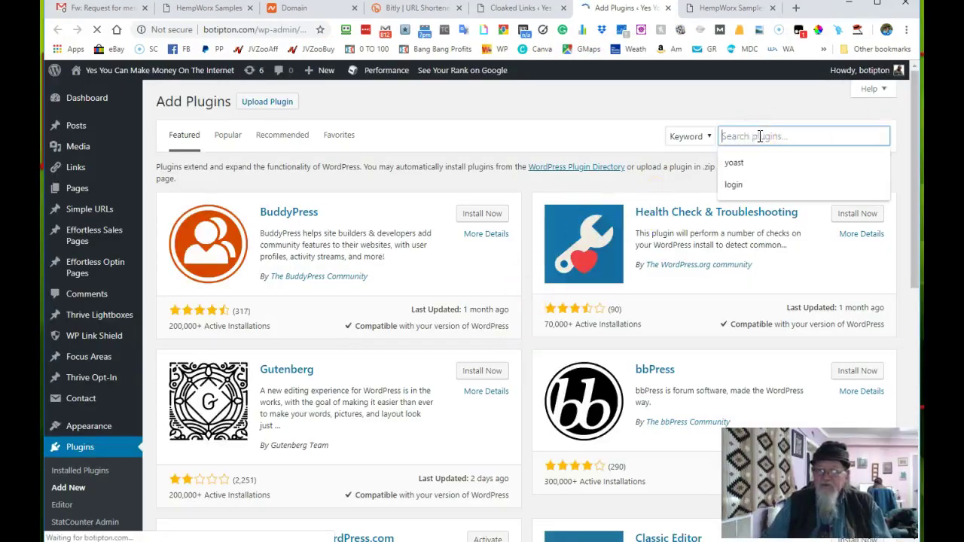
pyautogui.click(759, 136)
pyautogui.write('links')
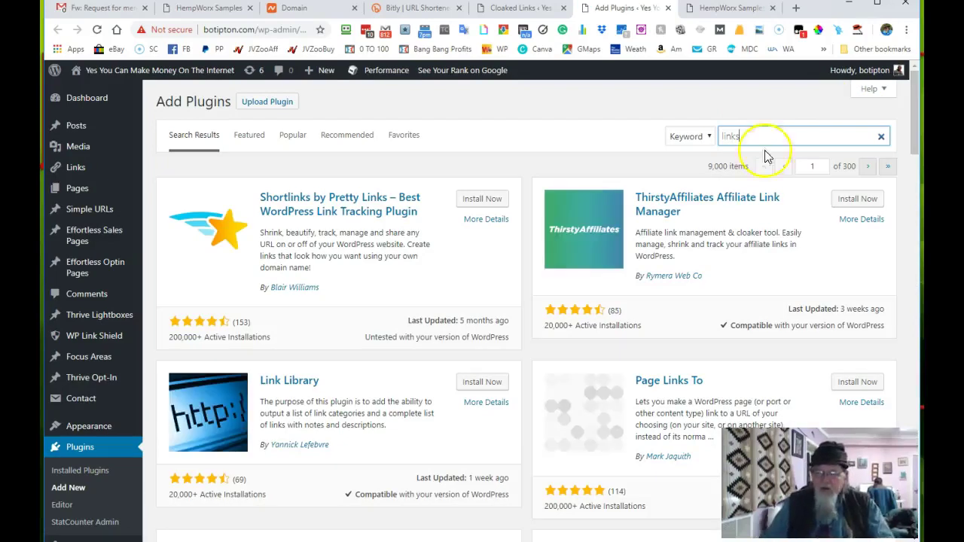
pyautogui.click(692, 202)
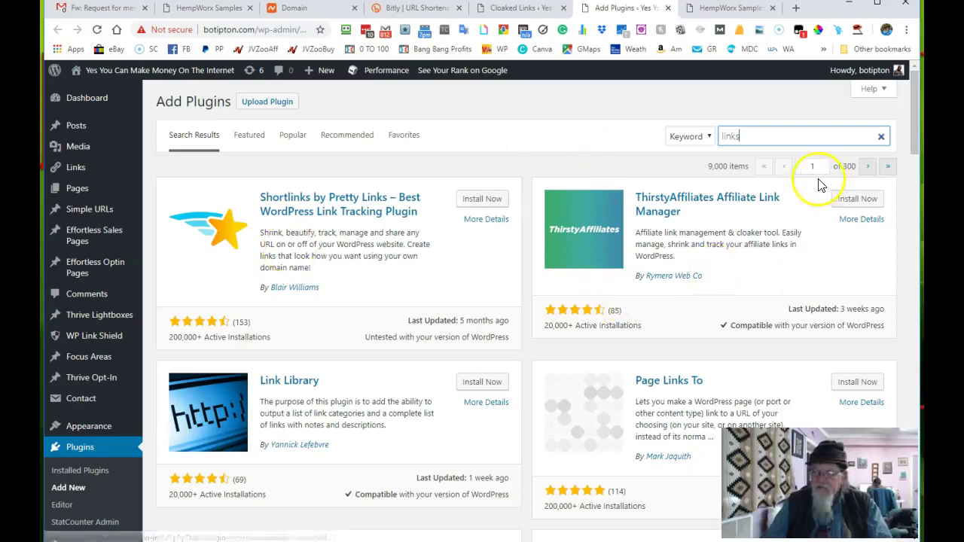
# Return to the Cloaked Links list and start a new cloaked link.
pyautogui.click(668, 9)
pyautogui.moveTo(80, 290)
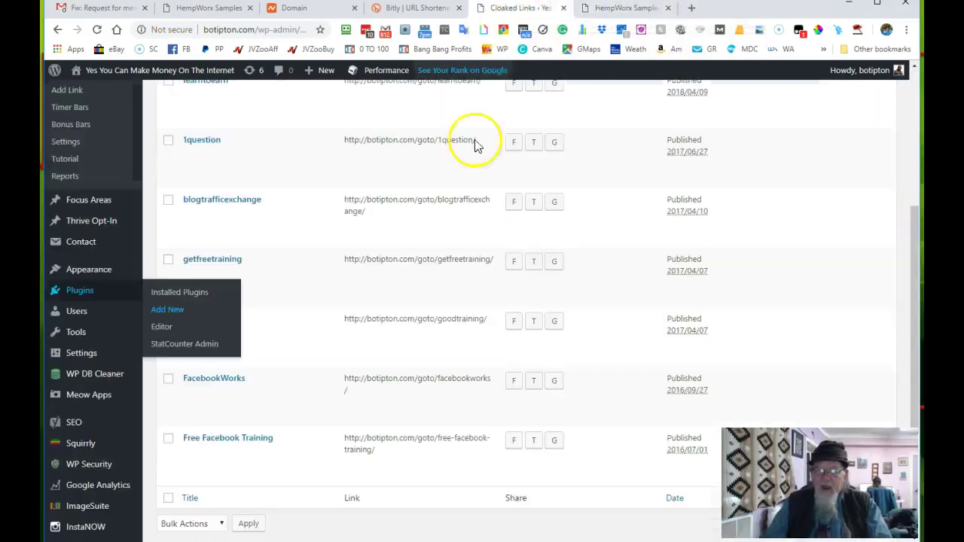
pyautogui.scroll(5, 362, 337)
pyautogui.scroll(-2, 363, 337)
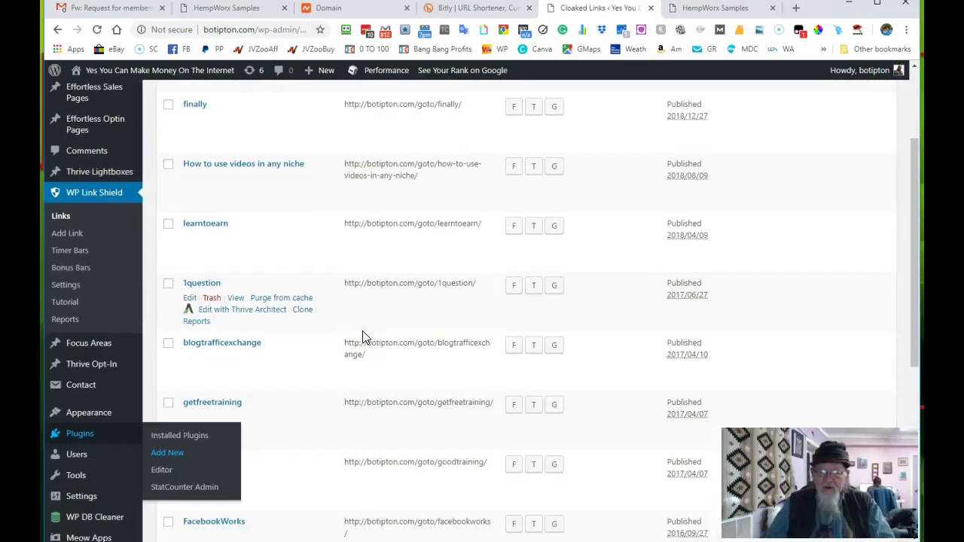
pyautogui.scroll(2, 362, 336)
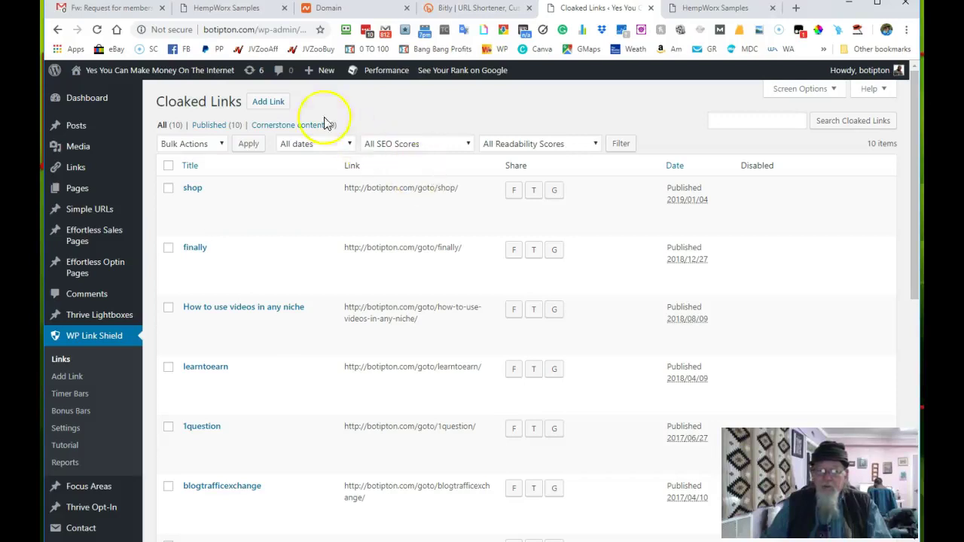
pyautogui.click(269, 101)
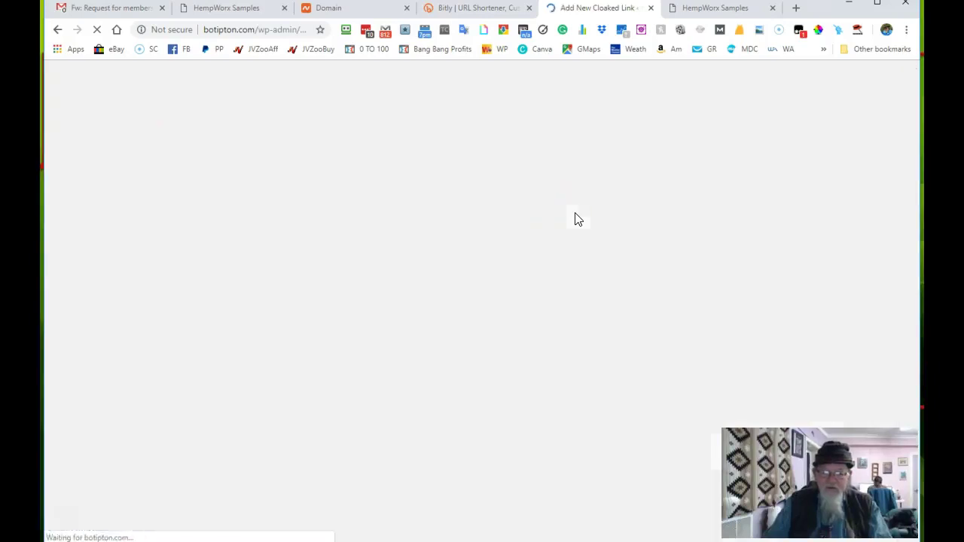
# Title the new cloaked link 'samples'.
pyautogui.click(442, 229)
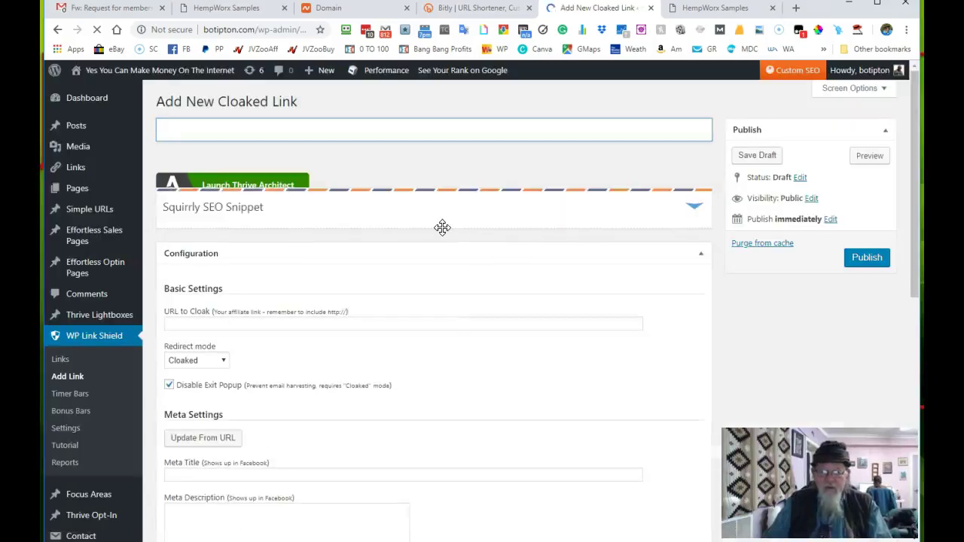
pyautogui.click(325, 130)
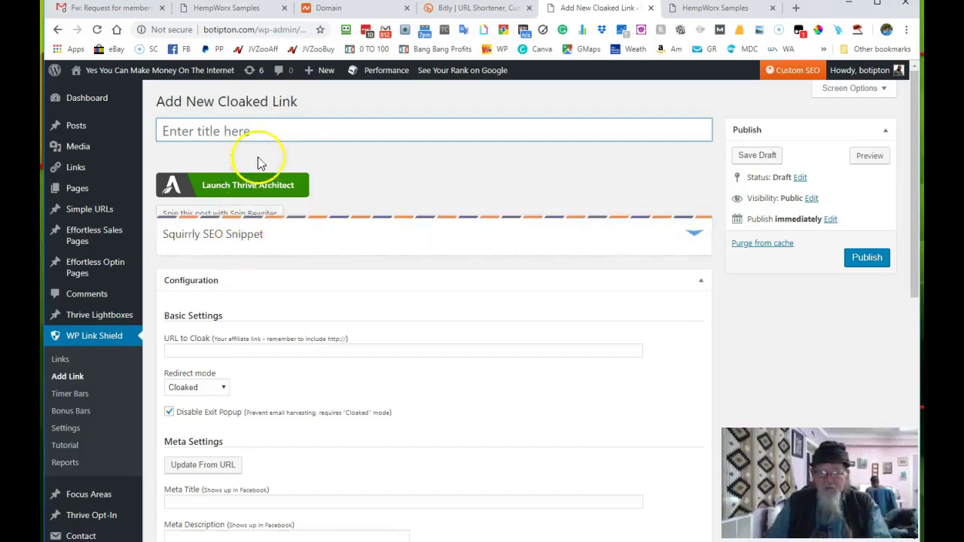
pyautogui.click(271, 130)
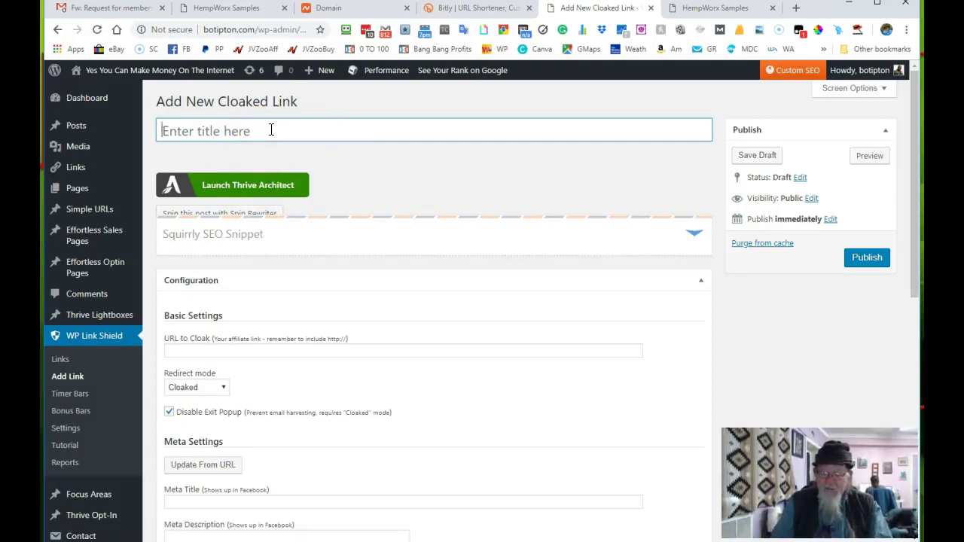
pyautogui.write('samples')
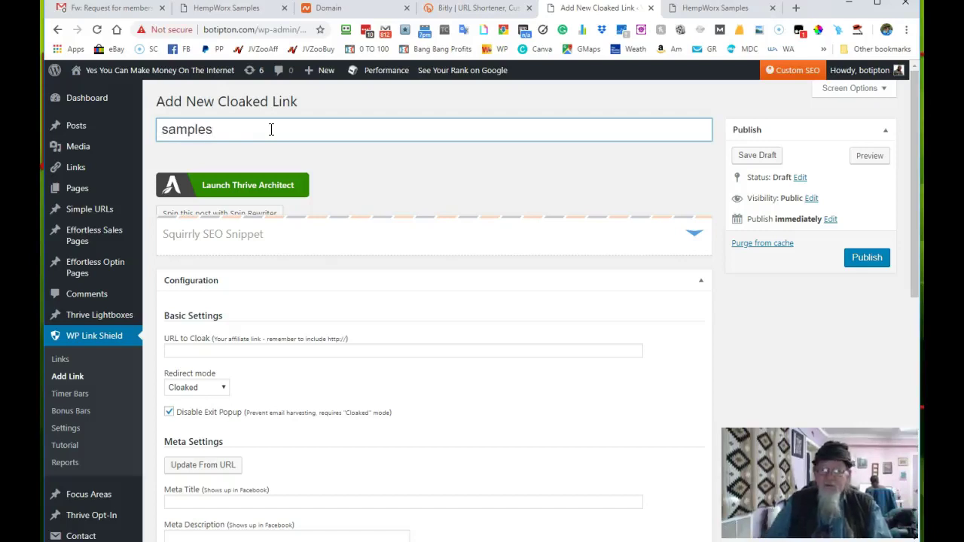
pyautogui.click(289, 127)
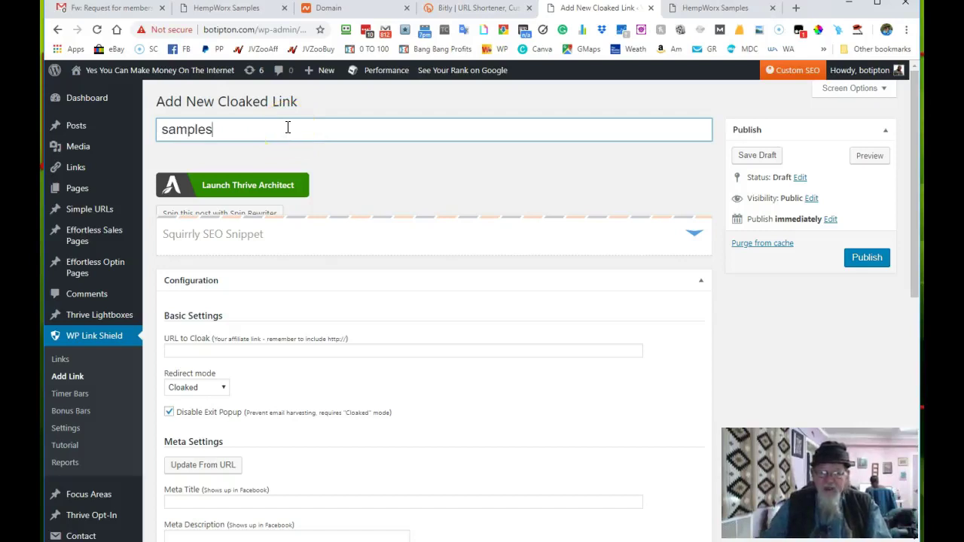
pyautogui.scroll(-2, 416, 273)
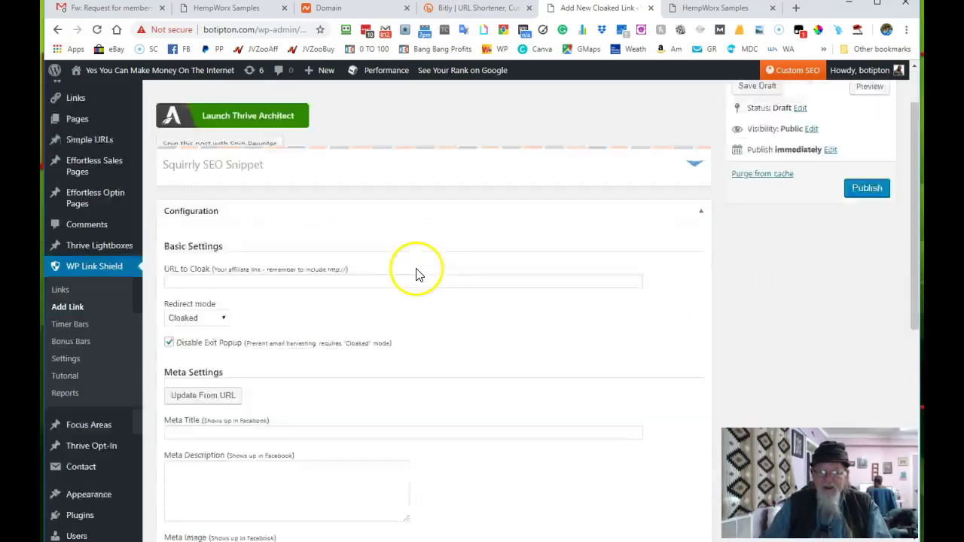
pyautogui.scroll(2, 419, 273)
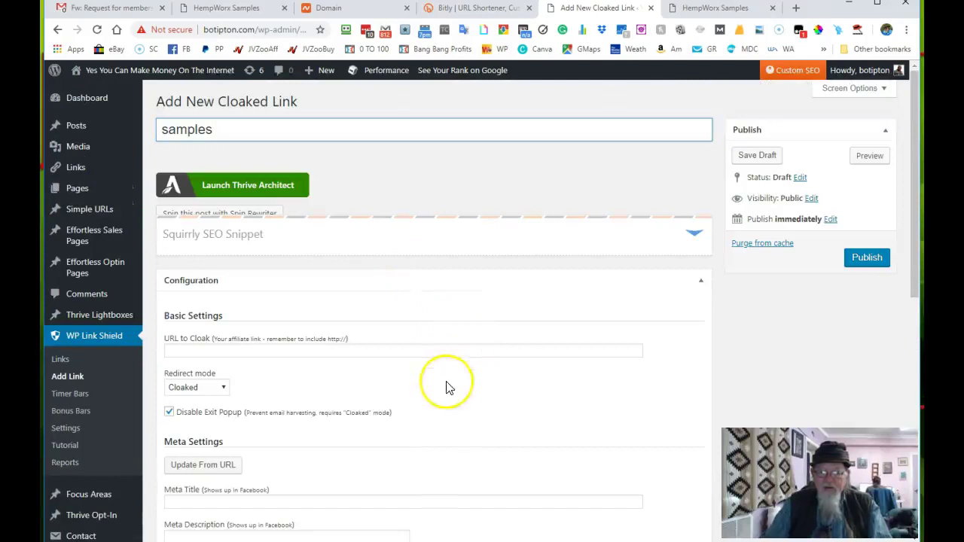
# Paste the bit.ly short link into the samples link's URL to Cloak field.
pyautogui.click(324, 360)
pyautogui.click(295, 349)
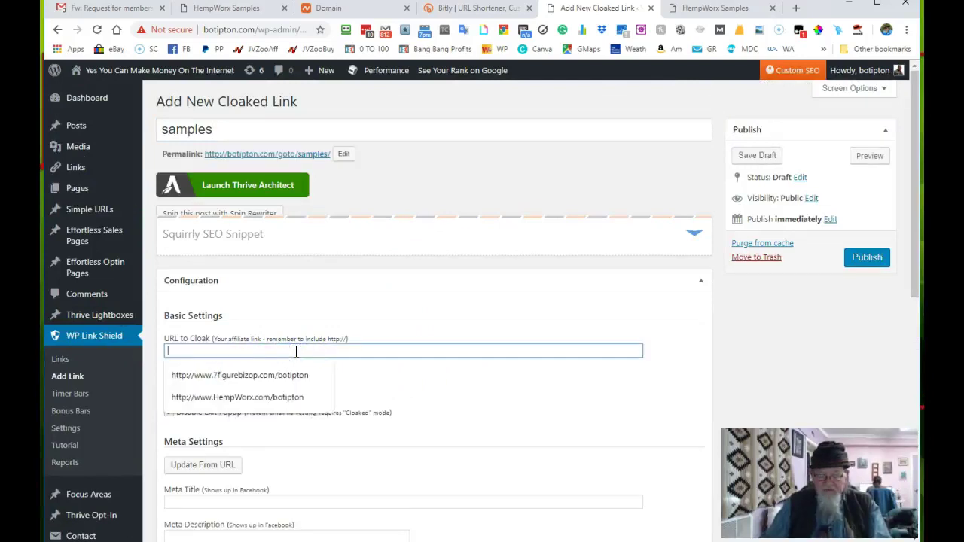
pyautogui.write('https://bit.ly/2M1vCmr')
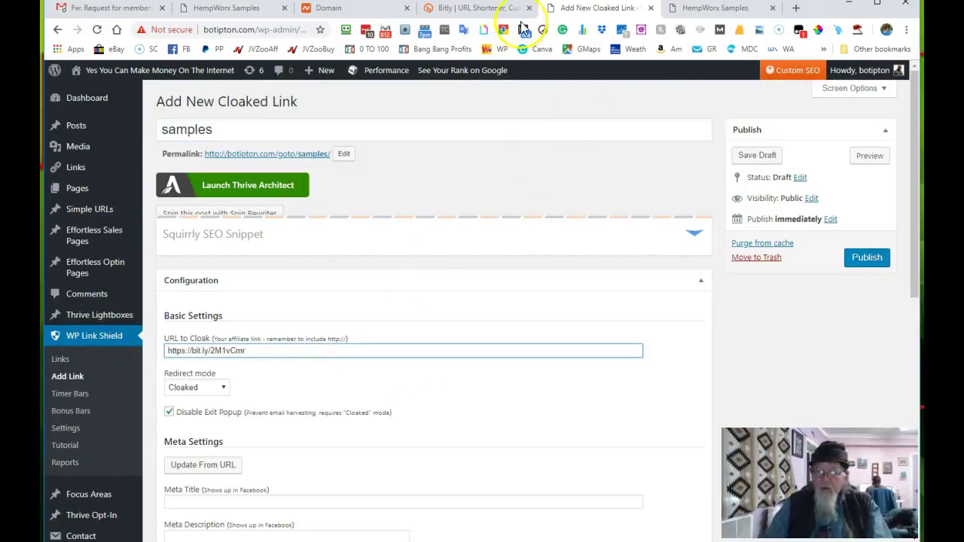
pyautogui.click(362, 9)
pyautogui.click(263, 9)
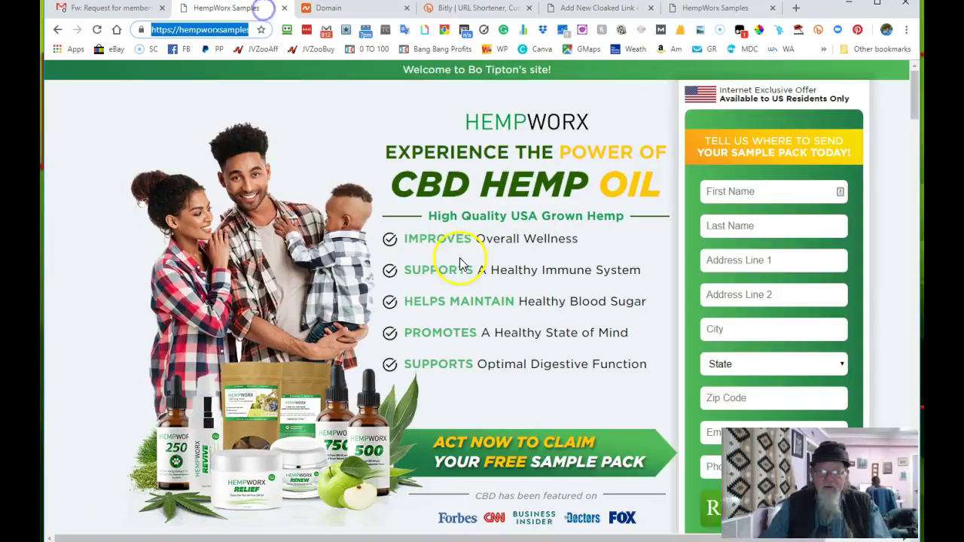
pyautogui.click(614, 7)
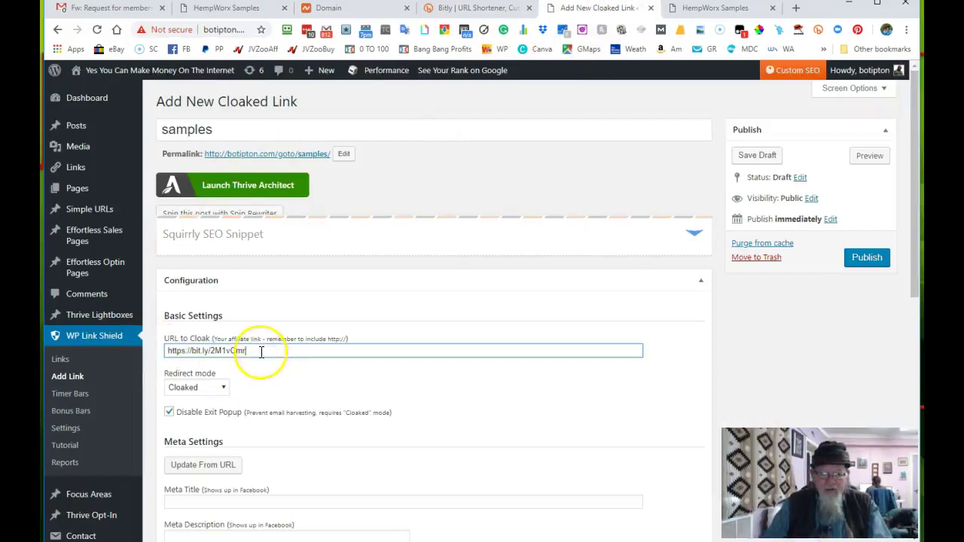
pyautogui.moveTo(264, 351); pyautogui.dragTo(153, 350)
pyautogui.write('https://hempworxsamples.com/botipton')
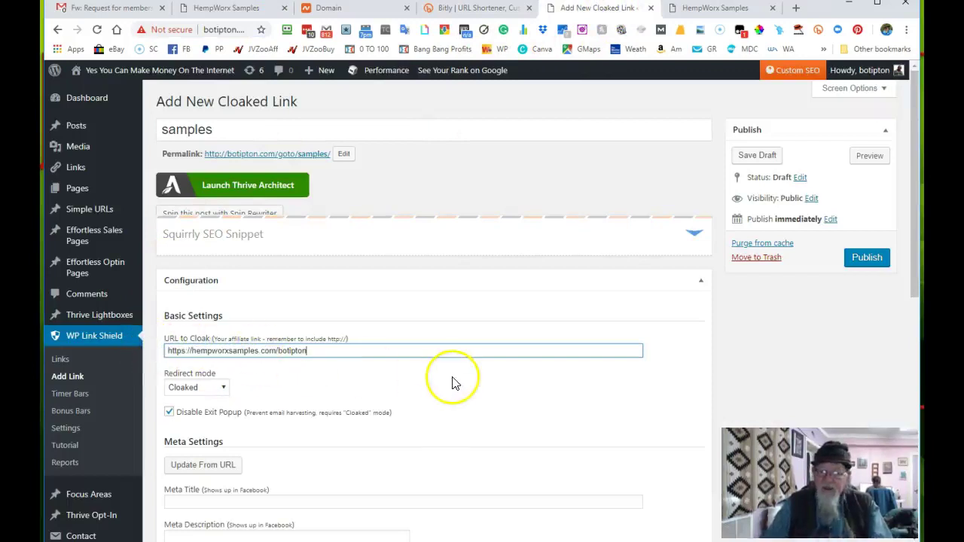
pyautogui.scroll(-2, 437, 394)
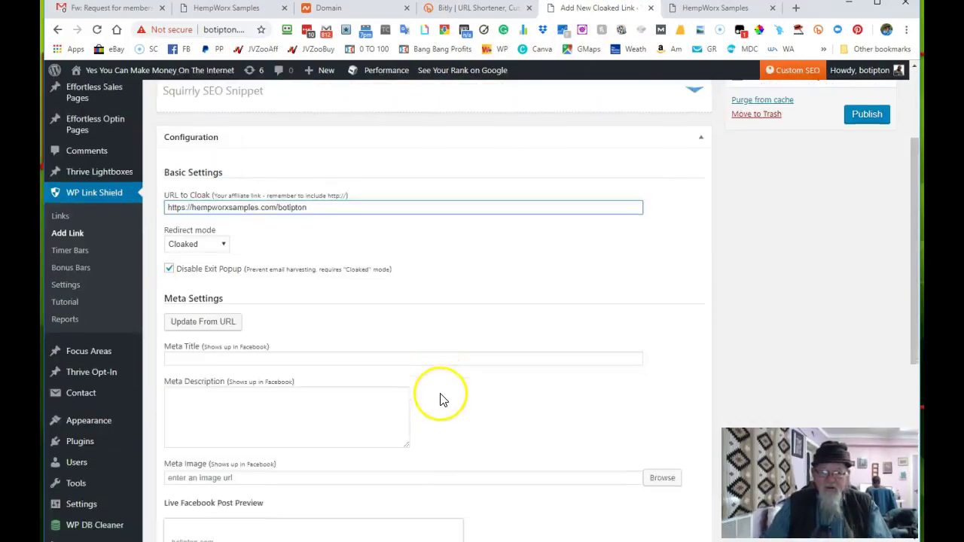
pyautogui.scroll(-2, 442, 399)
pyautogui.scroll(-2, 443, 400)
pyautogui.scroll(-1, 443, 399)
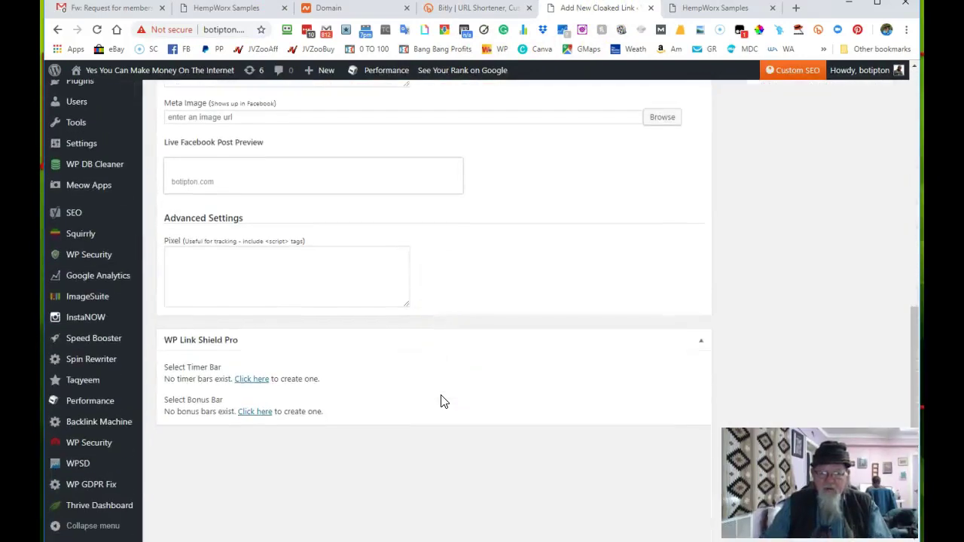
pyautogui.scroll(1, 442, 402)
pyautogui.scroll(4, 443, 401)
pyautogui.scroll(-1, 443, 402)
pyautogui.scroll(-2, 443, 402)
pyautogui.scroll(5, 444, 401)
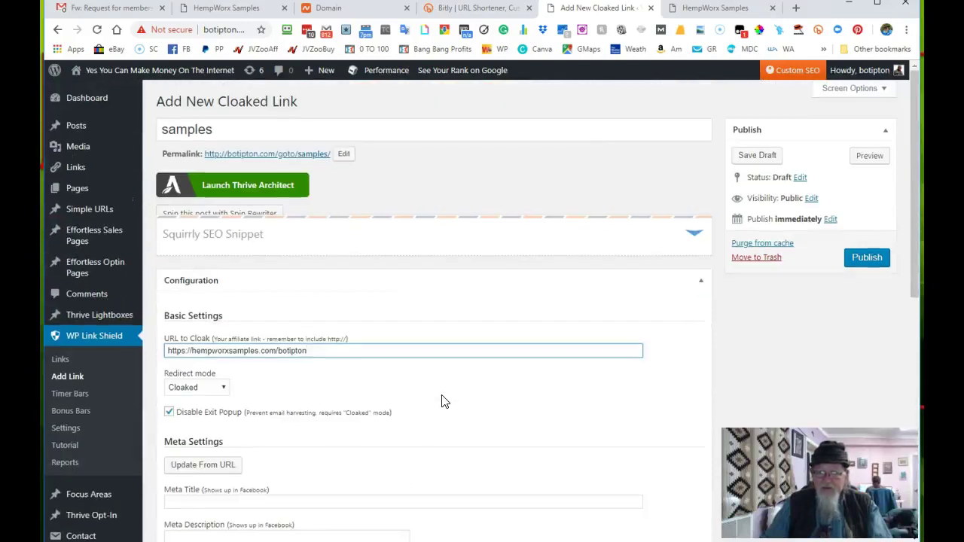
# Publish the 'samples' cloaked link and copy its botipton.com/goto/samples/ permalink.
pyautogui.click(867, 260)
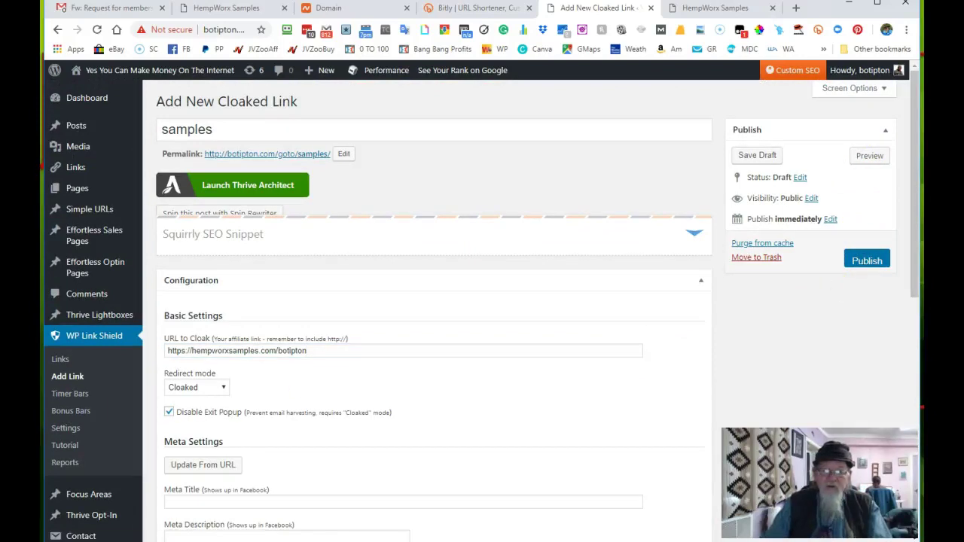
pyautogui.click(866, 260)
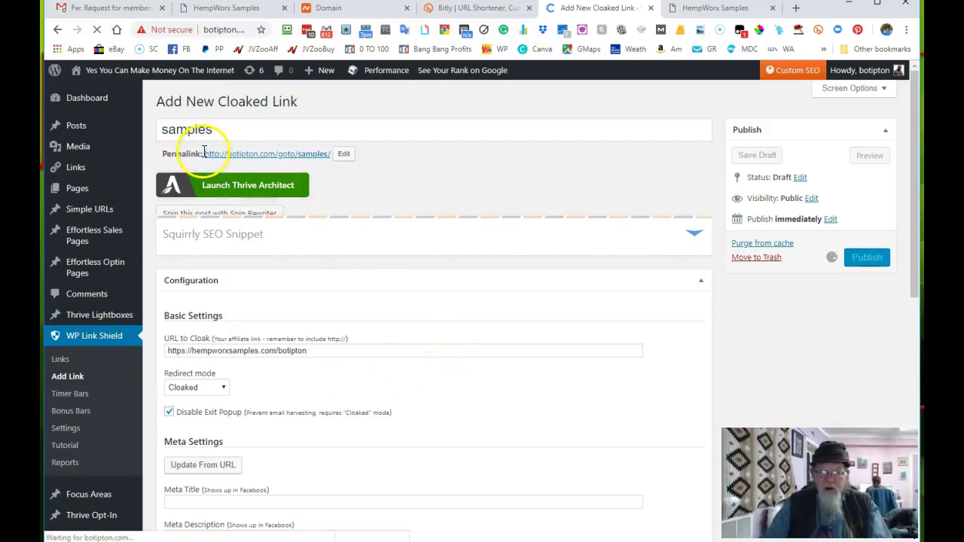
pyautogui.moveTo(204, 153); pyautogui.dragTo(326, 153)
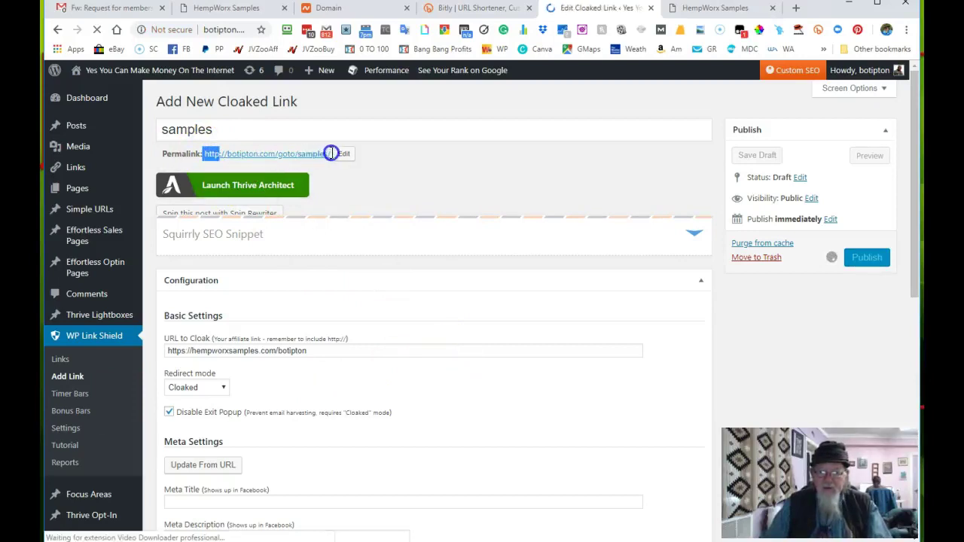
pyautogui.moveTo(331, 154); pyautogui.dragTo(333, 154)
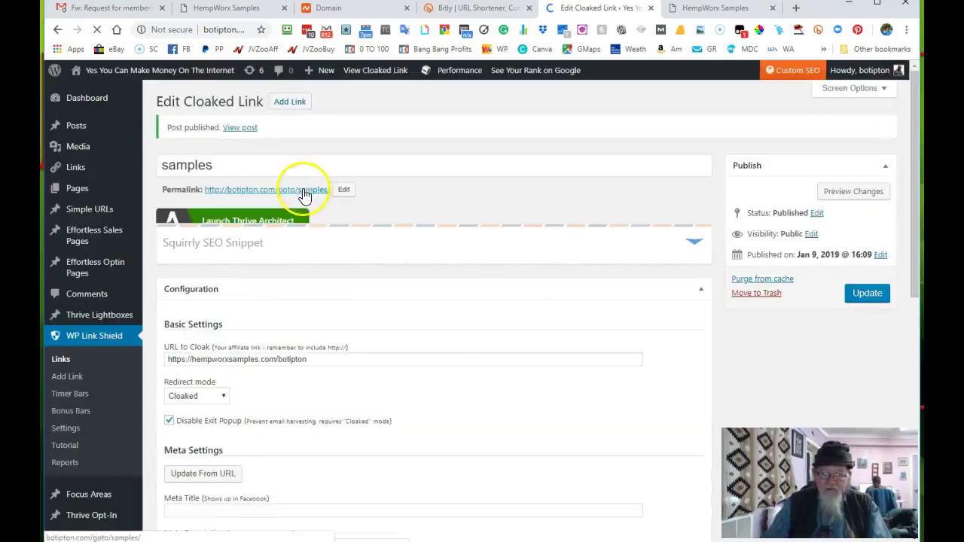
pyautogui.click(302, 189)
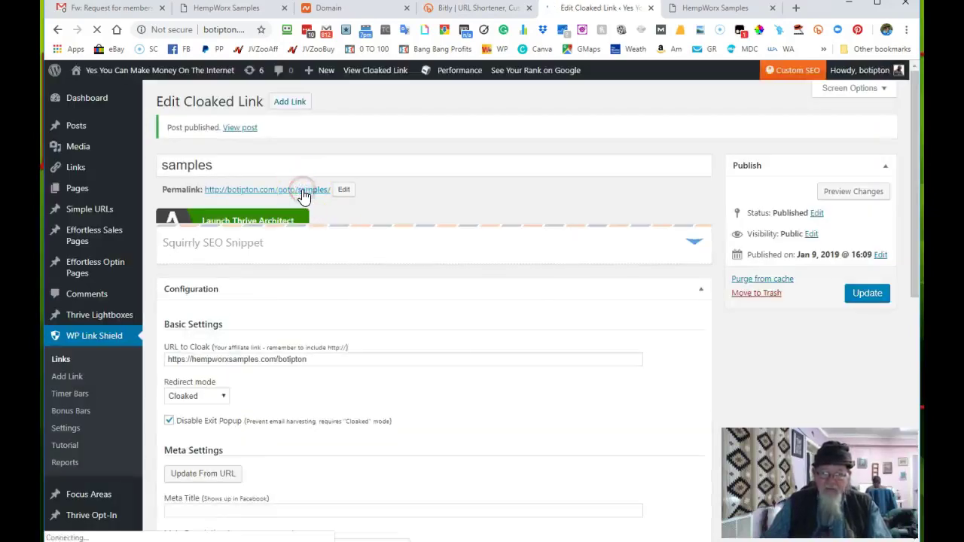
pyautogui.rightClick(302, 193)
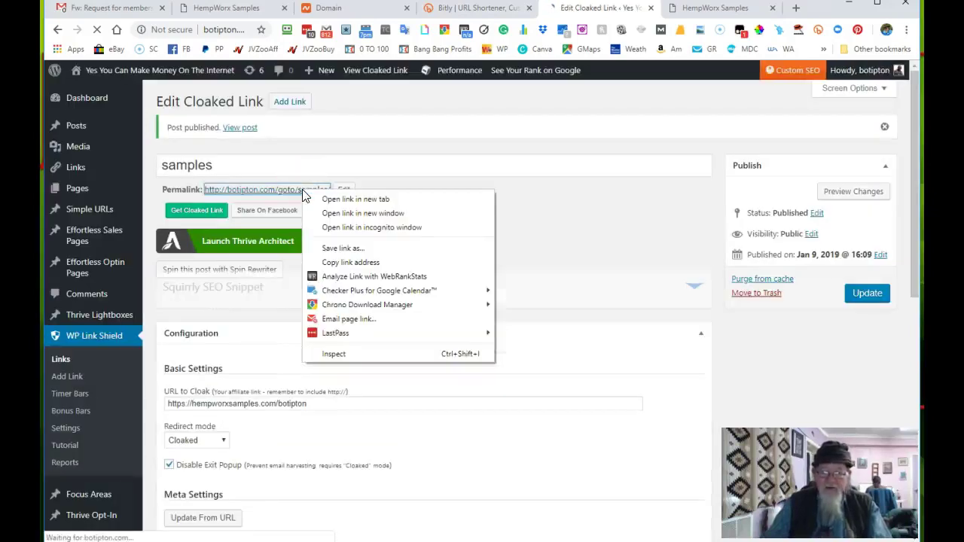
pyautogui.click(339, 263)
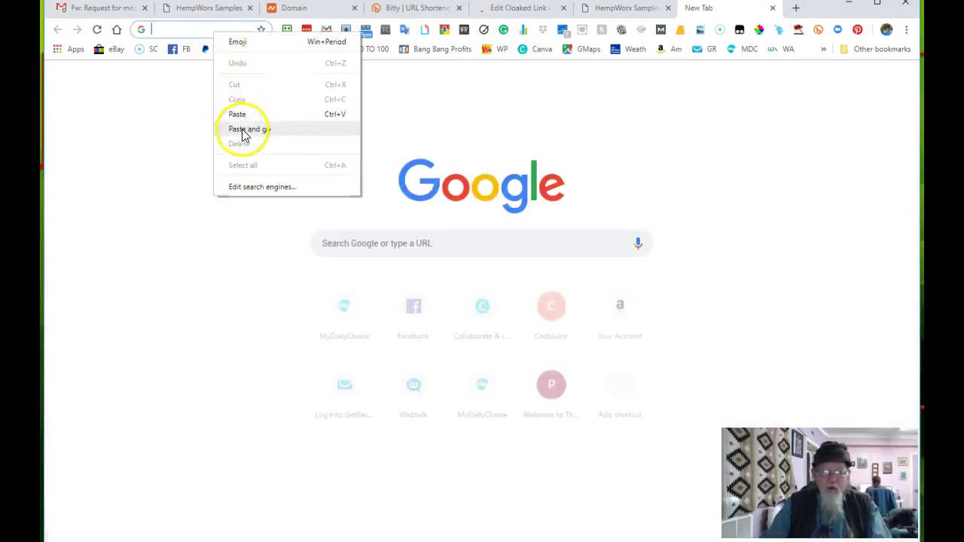
# Load the copied botipton.com samples cloaked link in a new Chrome tab.
pyautogui.click(243, 130)
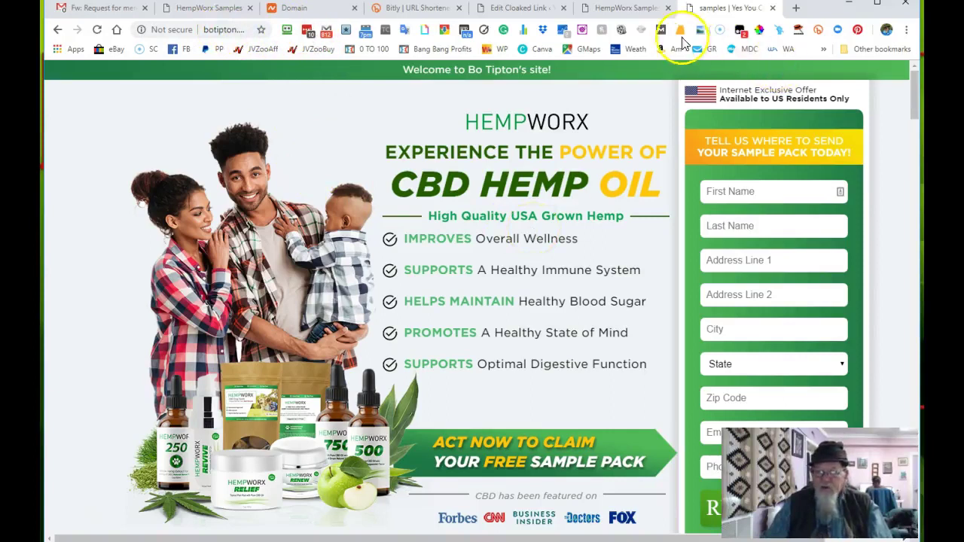
# Review the Namecheap wildcard redirect to hempworxsamples.com/botipton, then return to the bit.ly/2M1vCmr page.
pyautogui.click(317, 10)
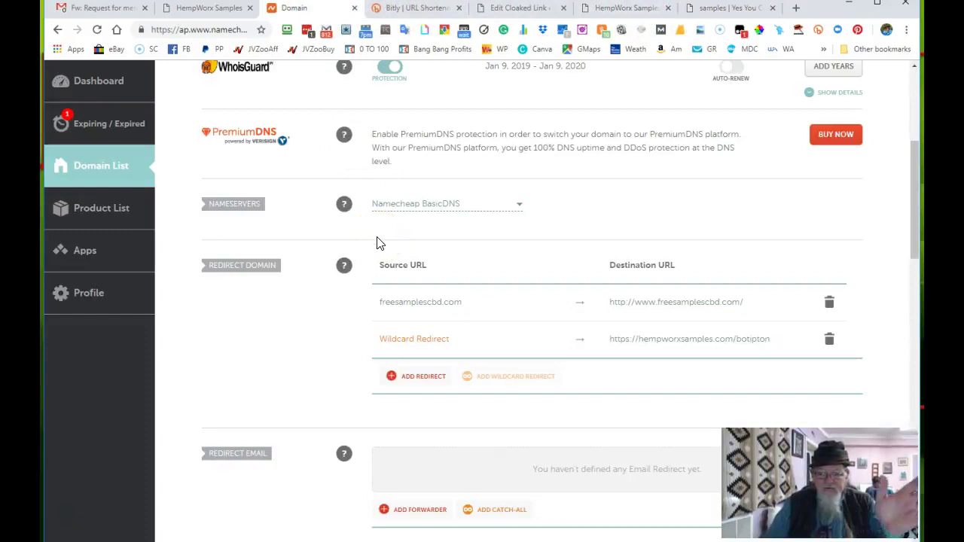
pyautogui.click(345, 269)
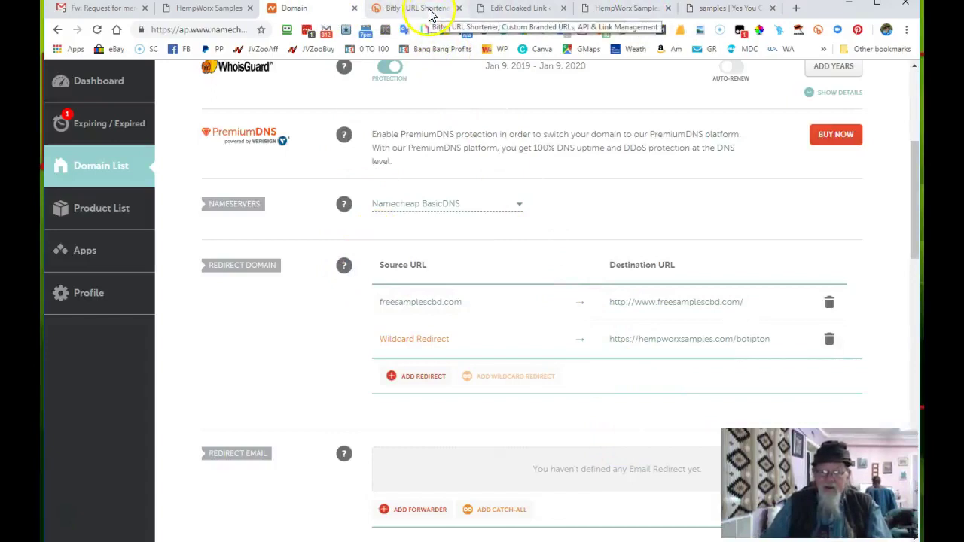
pyautogui.click(425, 8)
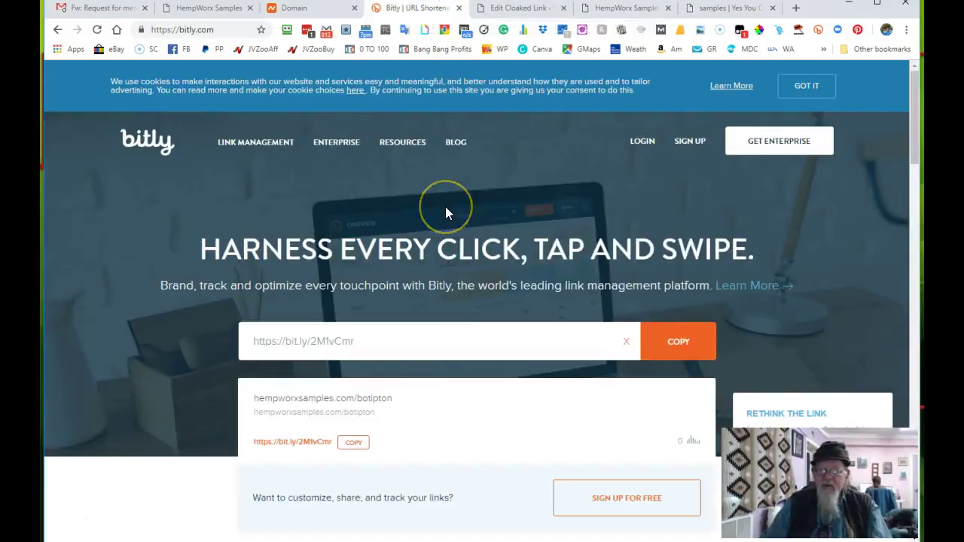
# Return to the published 'samples' cloaked link showing botipton.com/goto/samples.
pyautogui.click(525, 15)
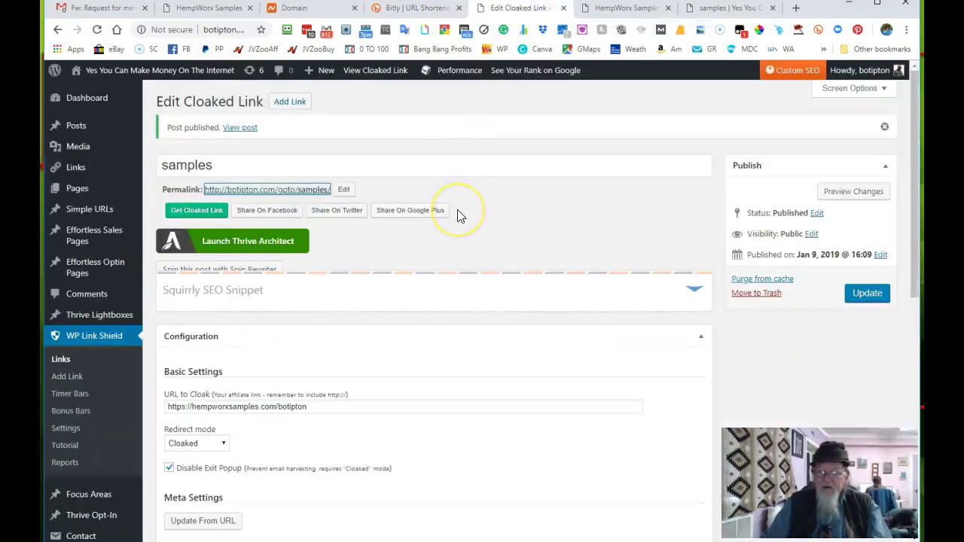